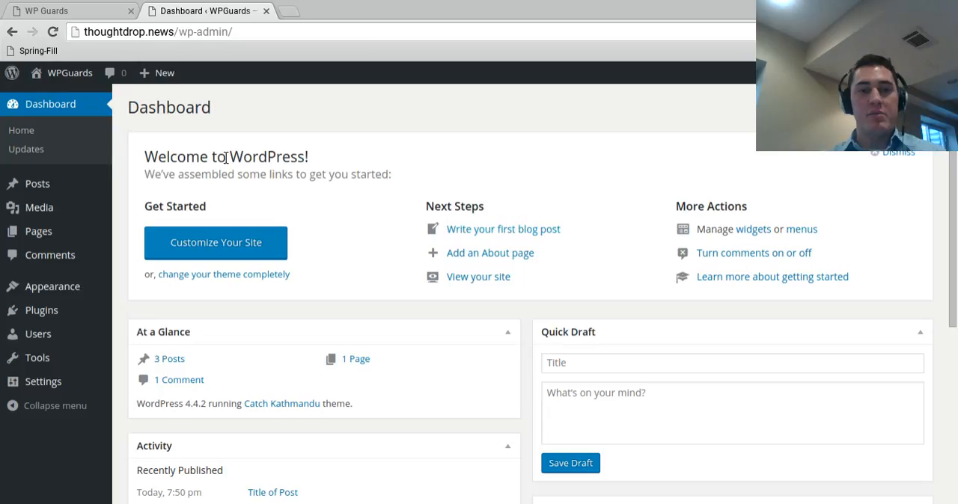
Step: Open the list of pages and start a new page
mouse_move(21, 239)
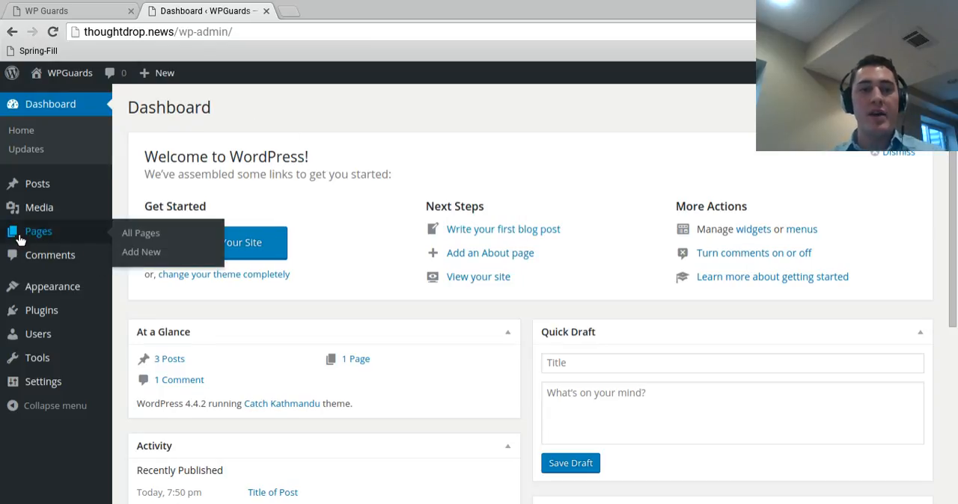
click(18, 238)
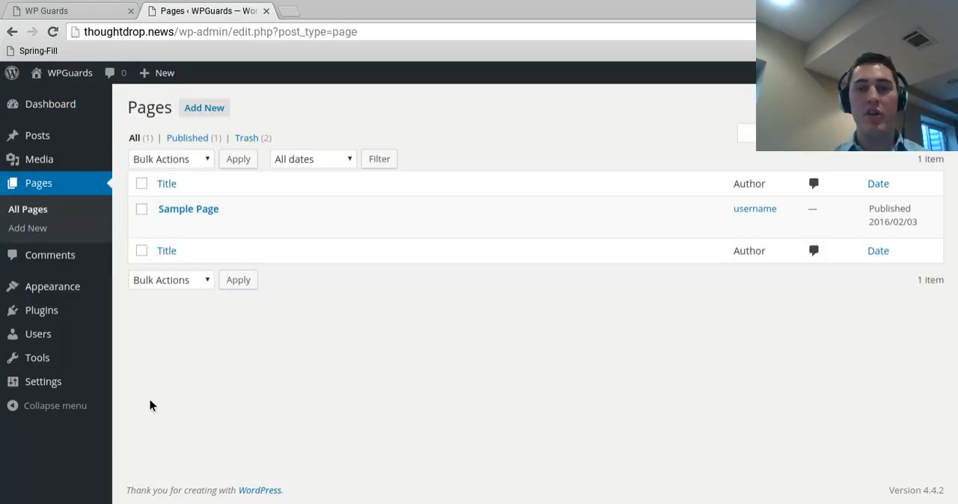
mouse_move(193, 216)
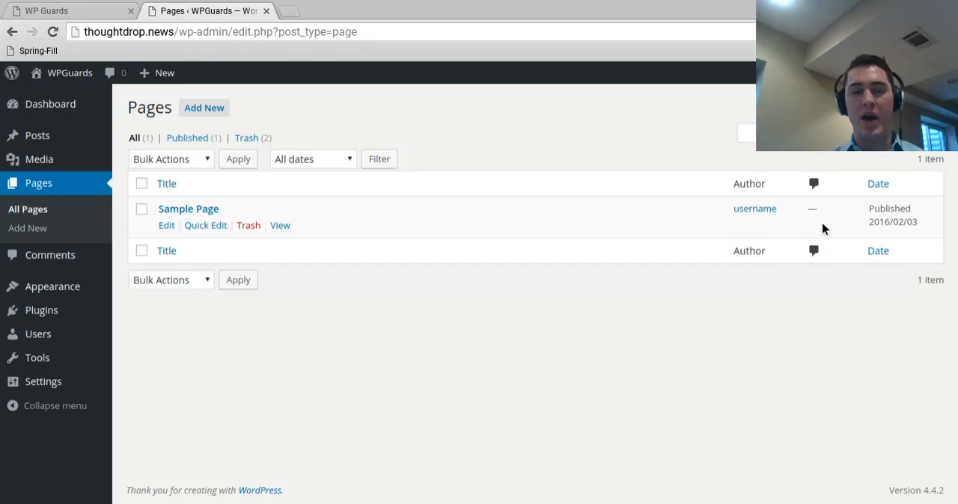
click(226, 107)
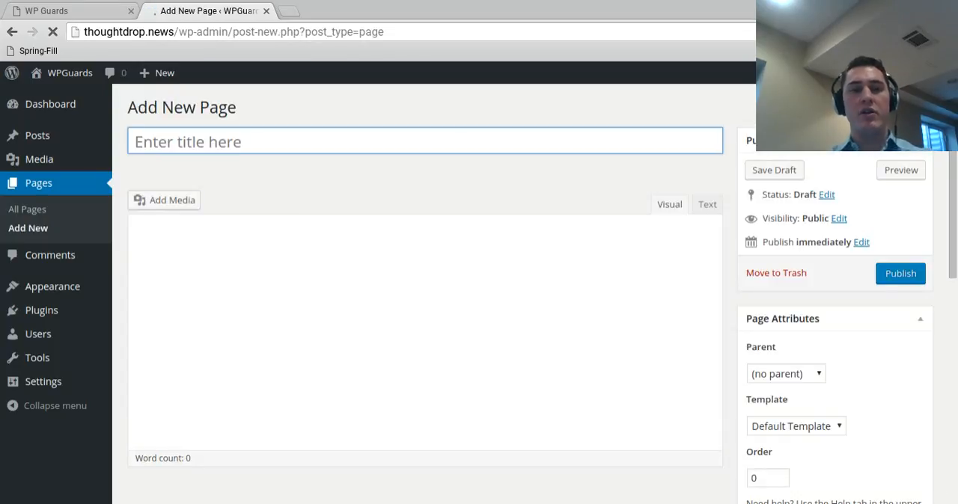
Step: Title the new page "Title" and enter "Content of Page" as its body text
text(Title)
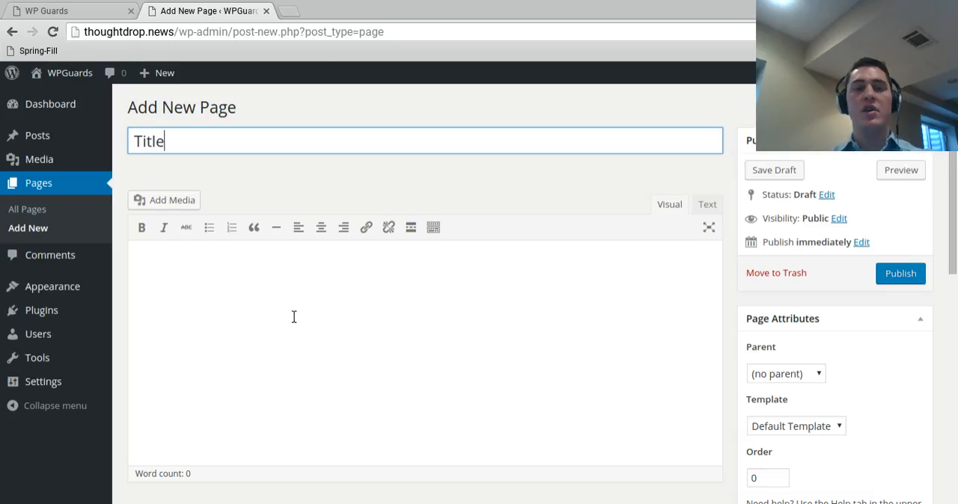
click(272, 282)
text(Content of Page)
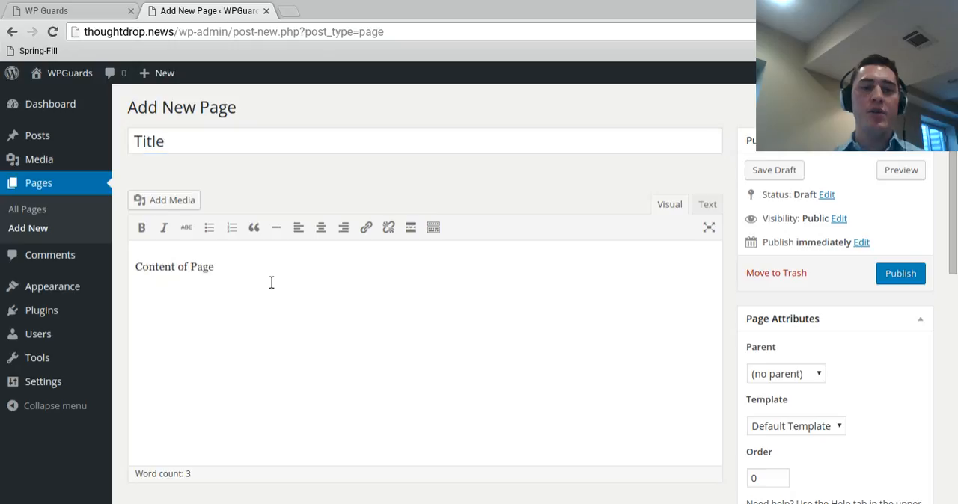
Step: Make the body text "Content of Page" bold
drag(216, 268, 136, 267)
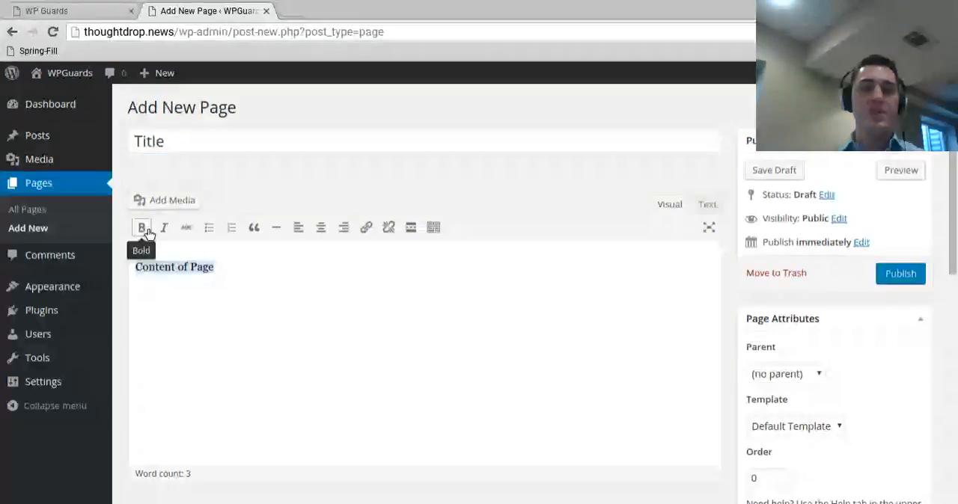
click(147, 232)
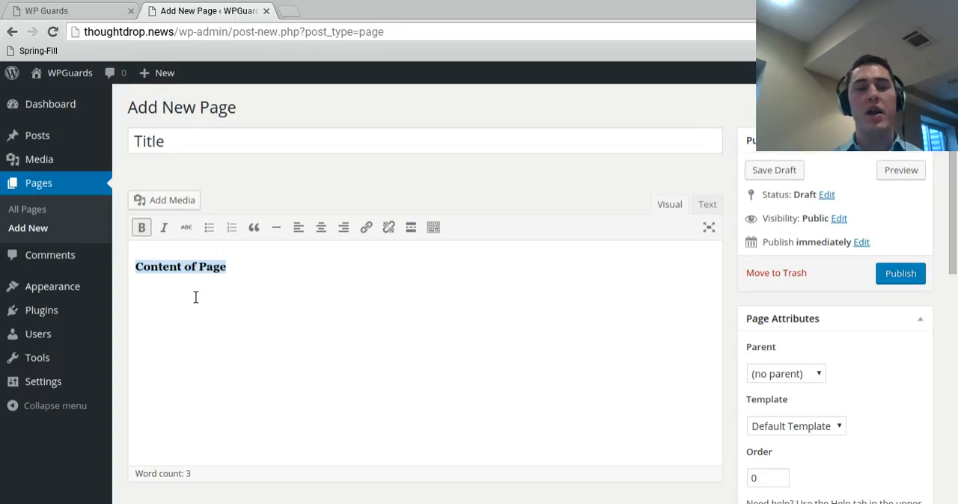
click(321, 311)
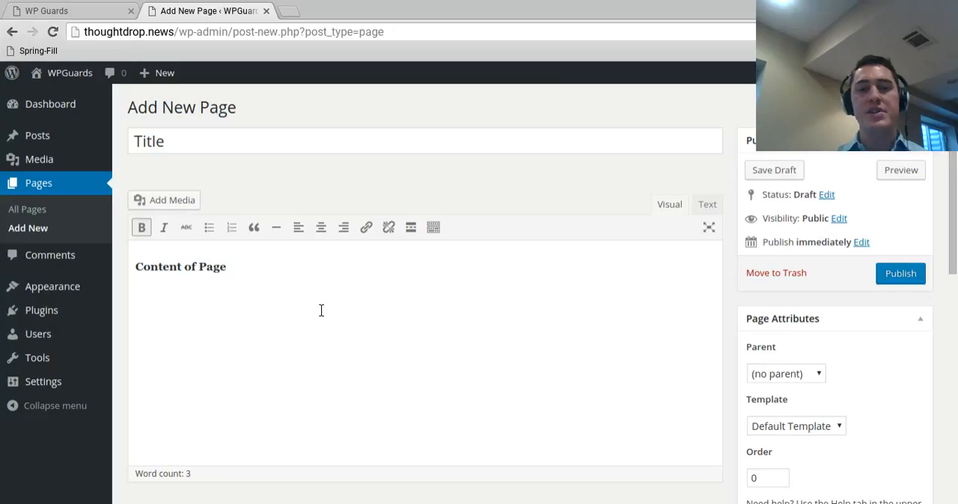
Step: Insert the crashed-car image from the media library below the body text, preview the page and return to the editor
key(Return)
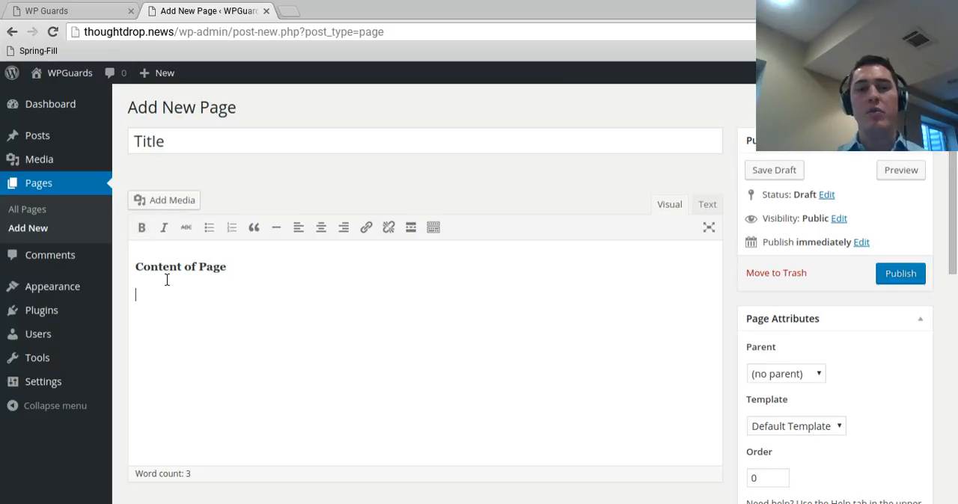
click(172, 202)
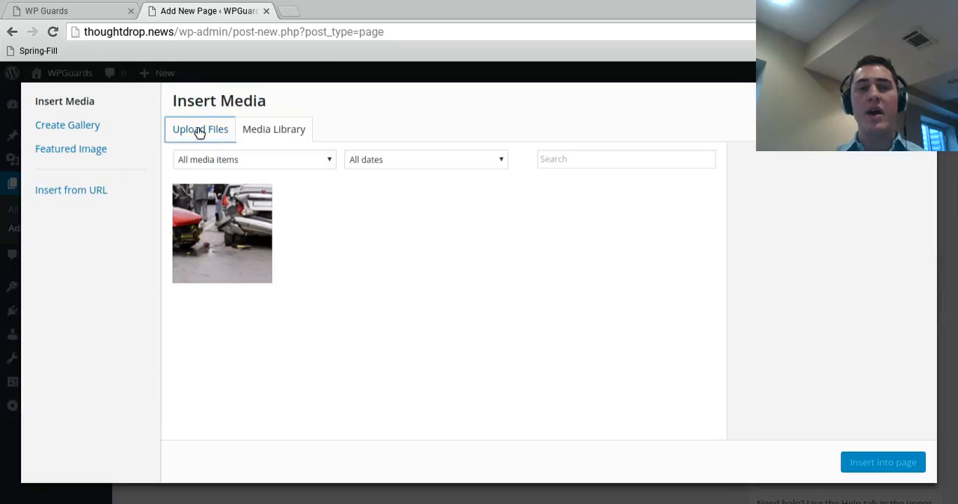
click(199, 131)
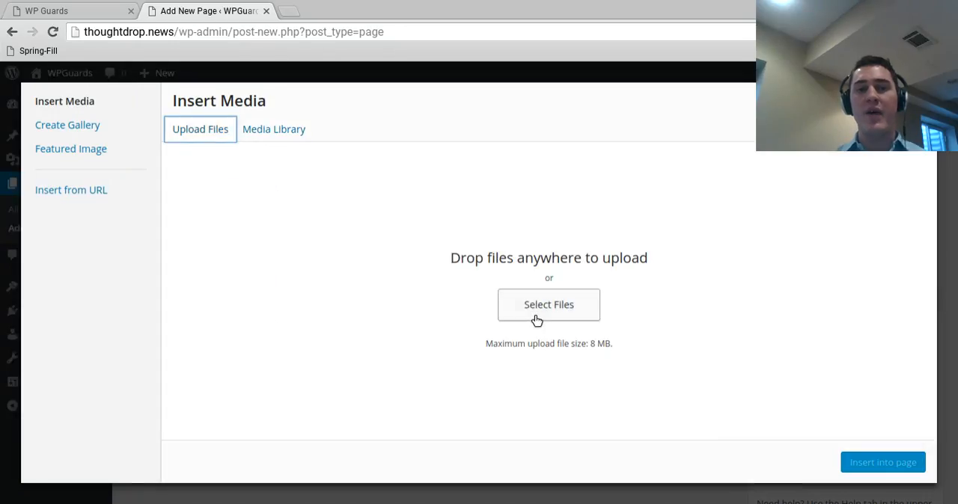
click(268, 132)
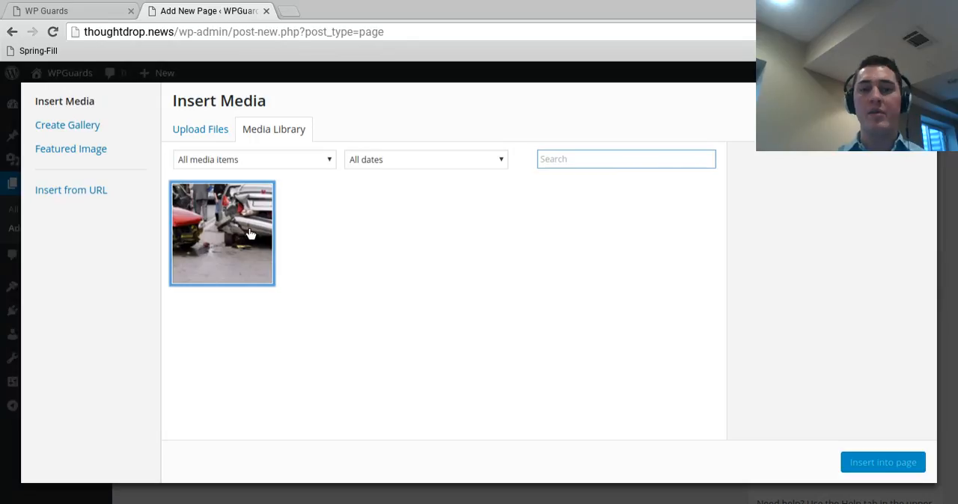
click(250, 234)
click(871, 462)
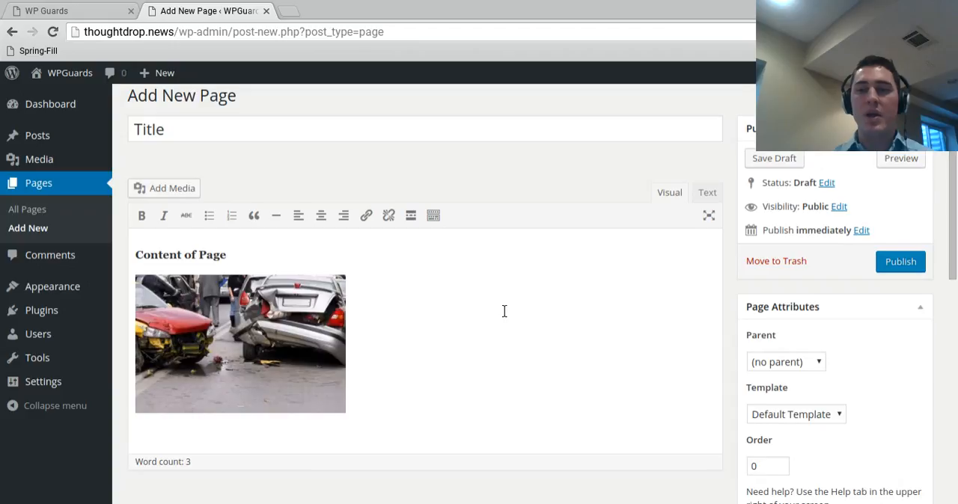
click(906, 177)
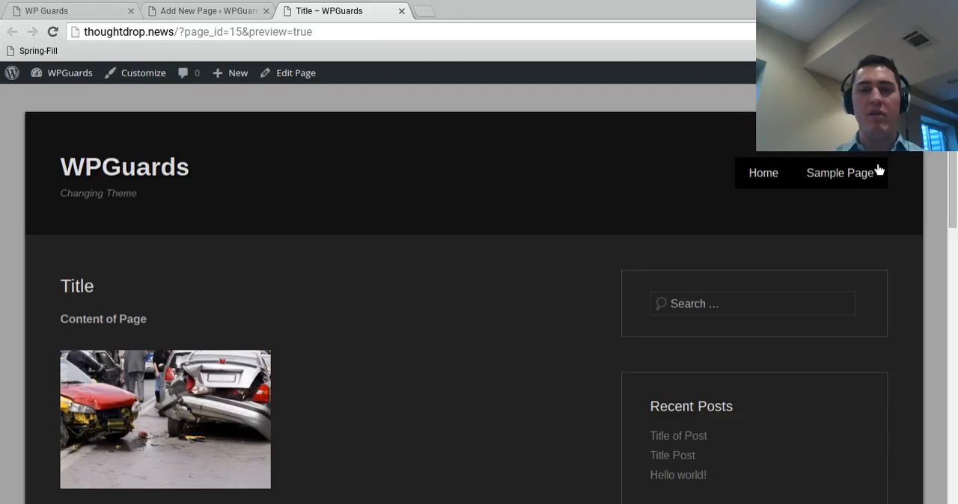
click(207, 11)
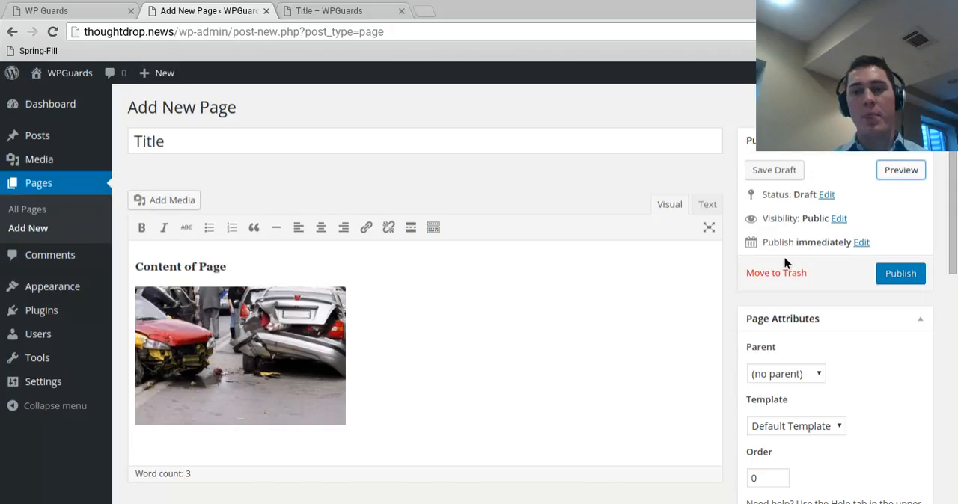
Step: Examine the publish date, visibility and status options, try the Pending Review status, and cancel the changes
click(861, 243)
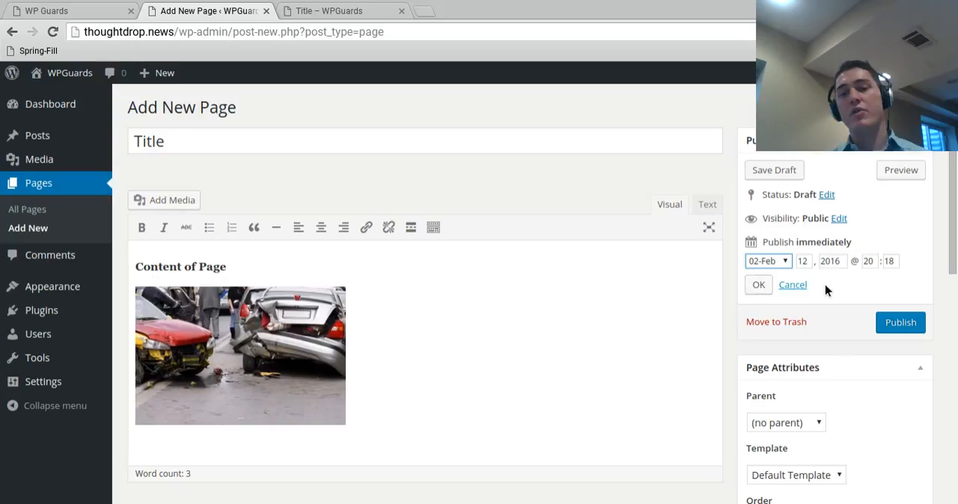
click(838, 219)
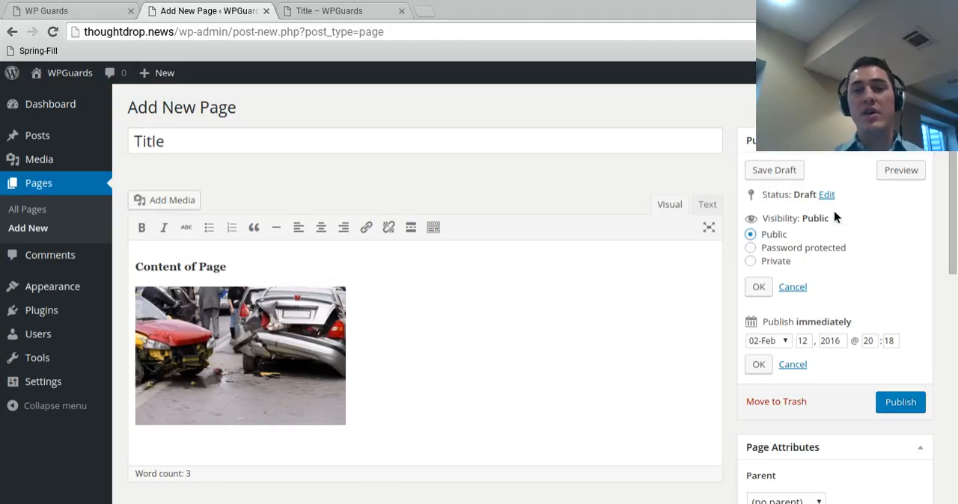
click(826, 195)
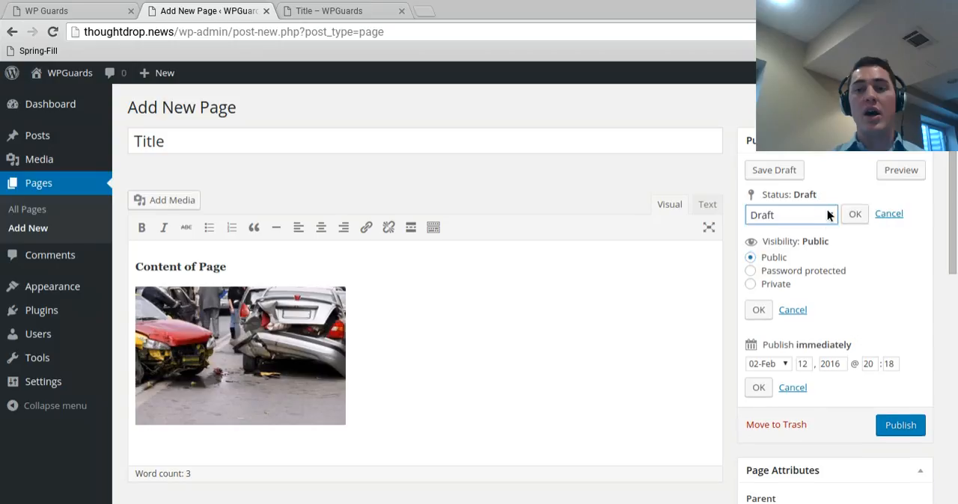
click(788, 248)
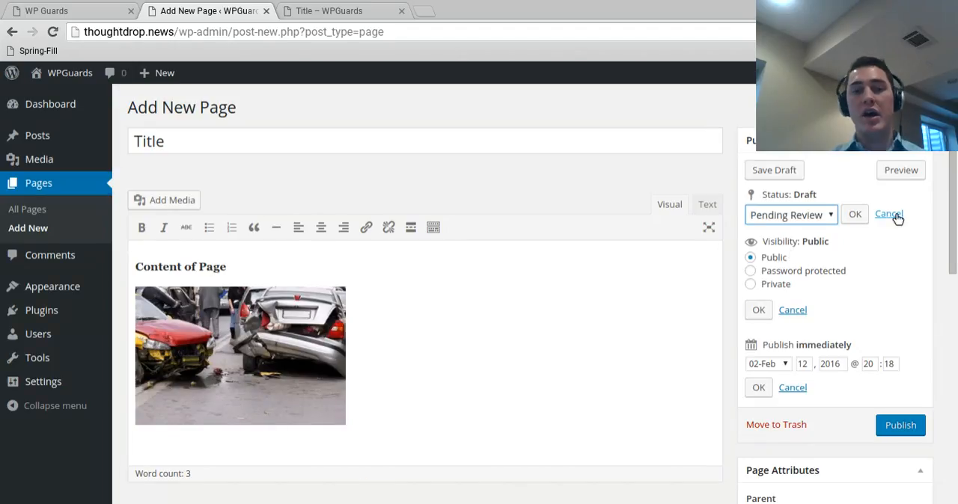
click(797, 310)
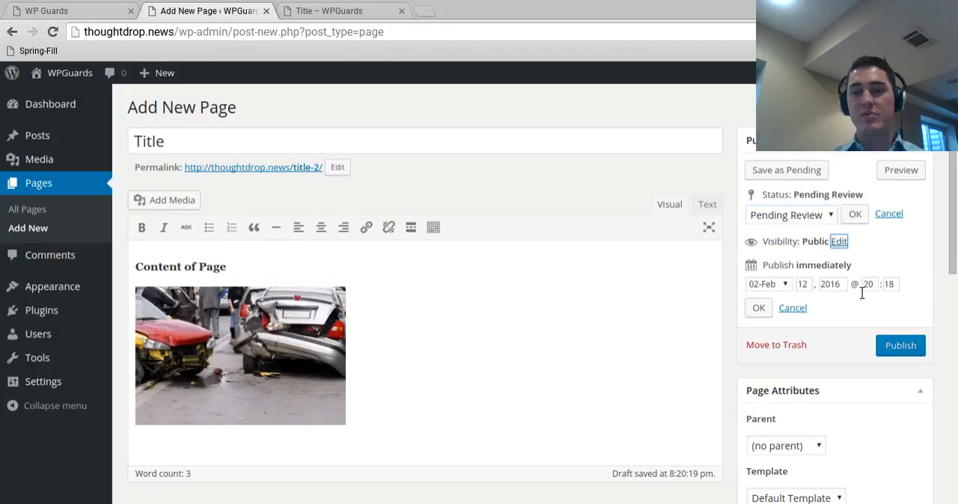
click(895, 215)
click(808, 286)
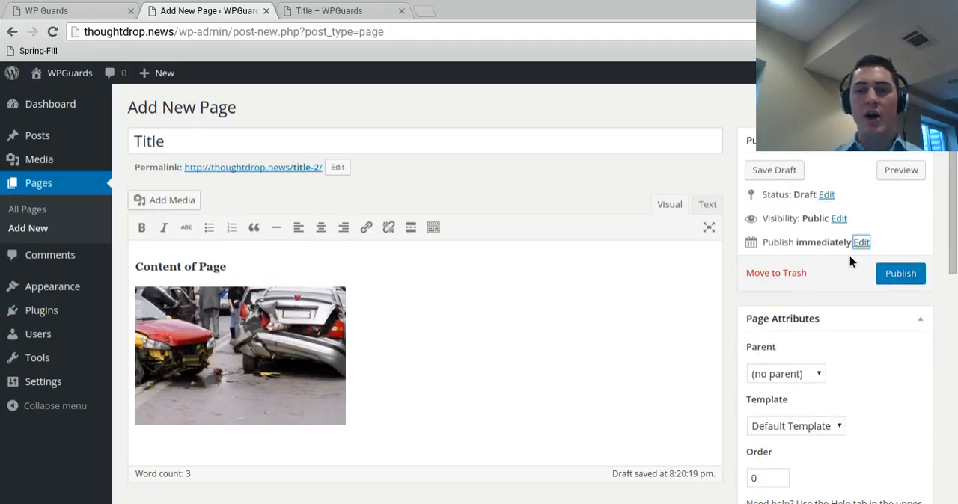
Step: Set the crashed-car picture from the media library as the page's featured image
scroll(849, 256, down, 1)
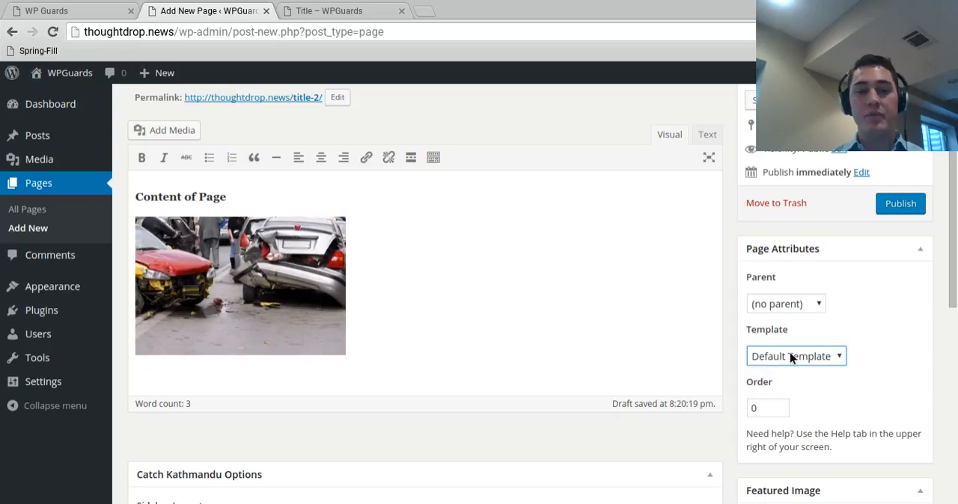
scroll(305, 311, down, 3)
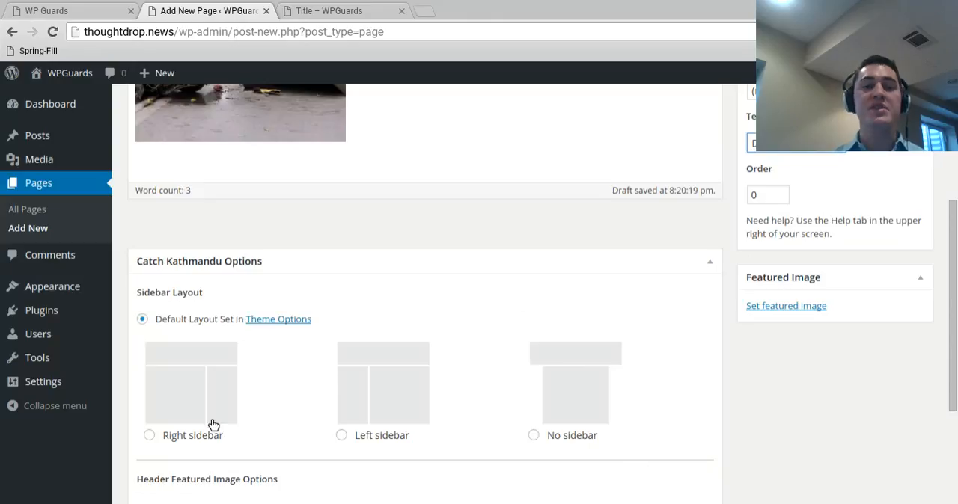
scroll(235, 364, down, 3)
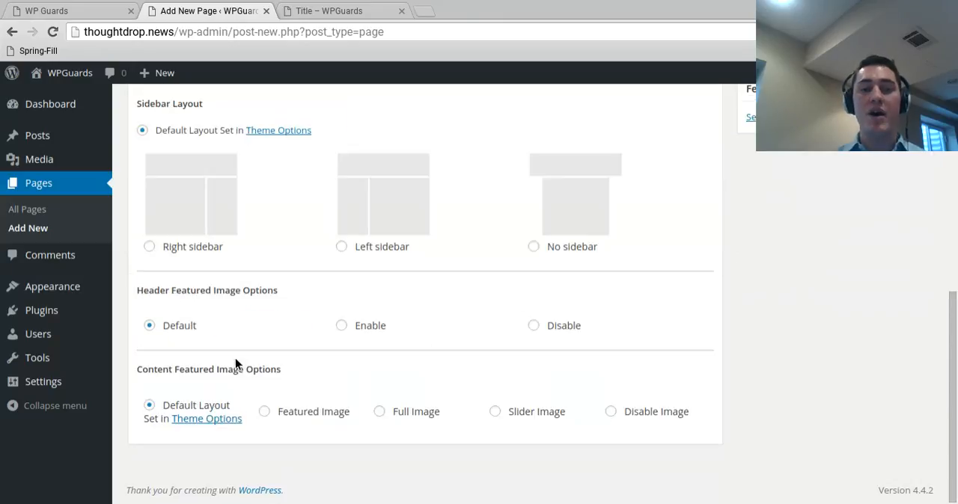
scroll(235, 357, up, 2)
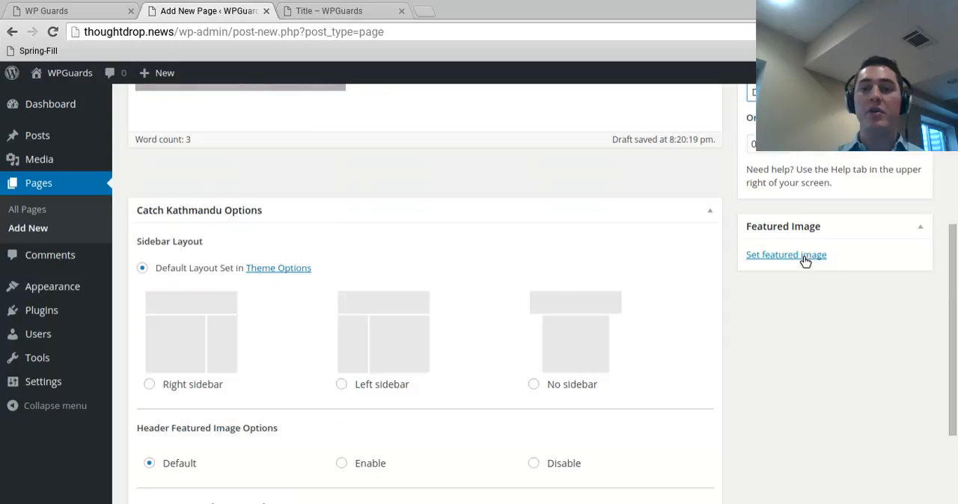
click(804, 260)
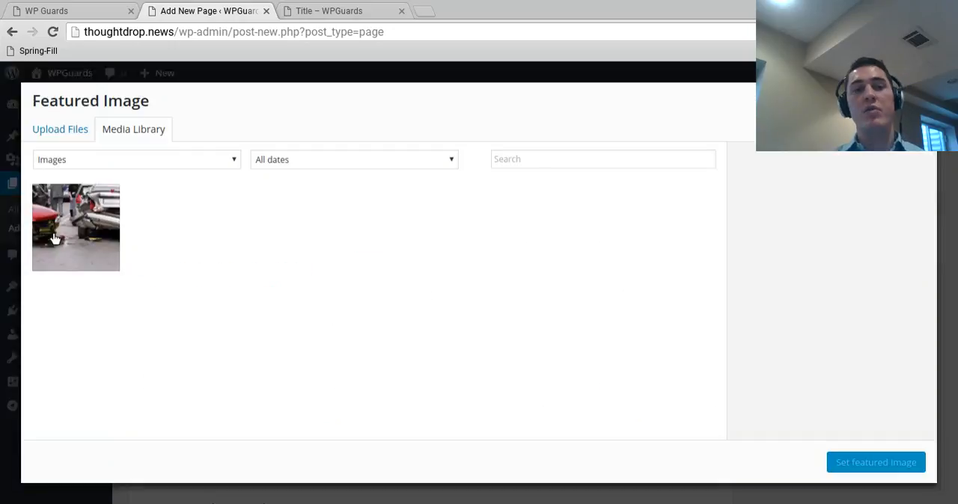
click(64, 236)
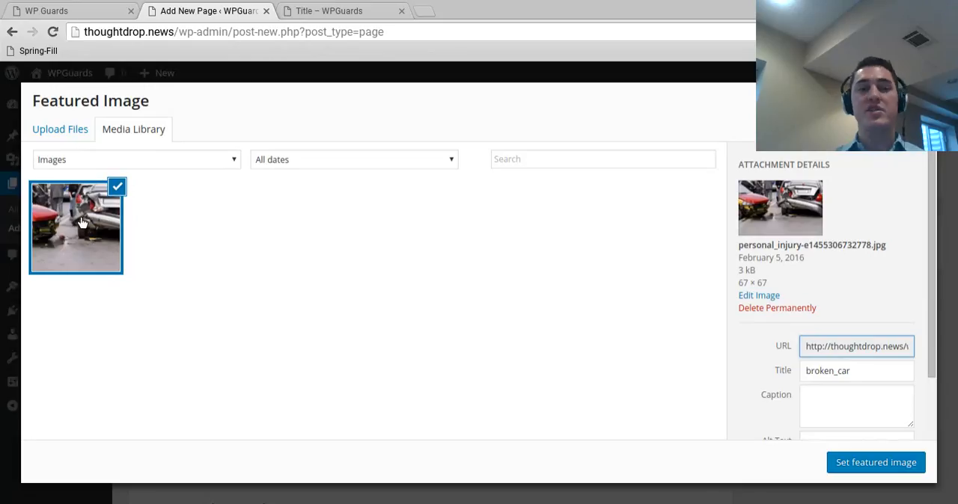
click(899, 471)
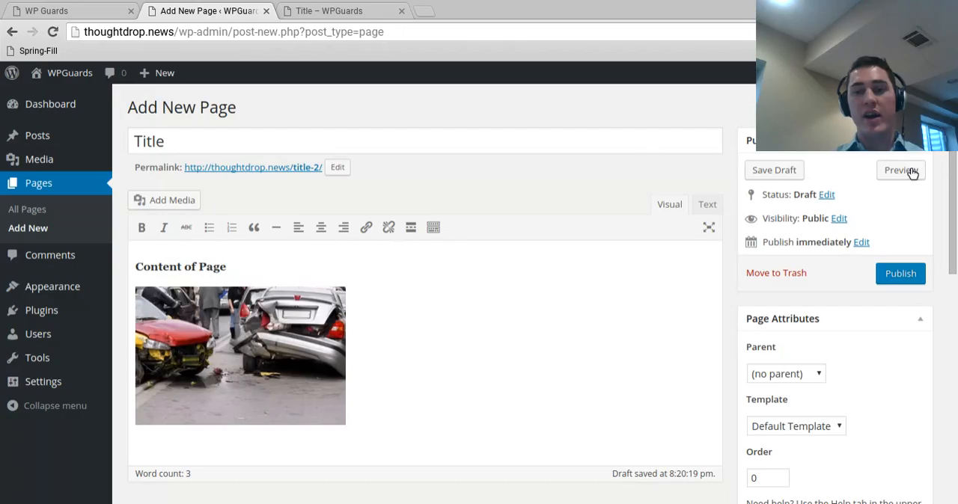
Step: Preview the page with its featured image and return to the page editor
click(900, 170)
click(359, 10)
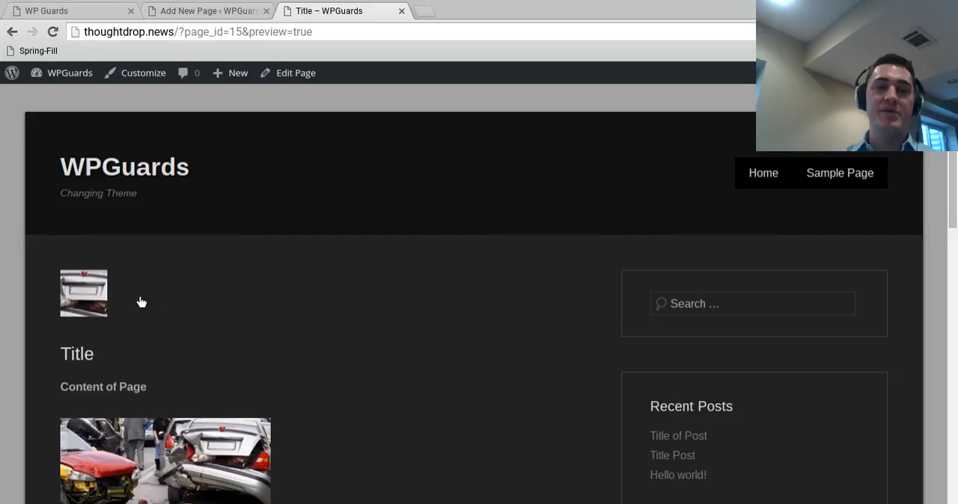
click(205, 16)
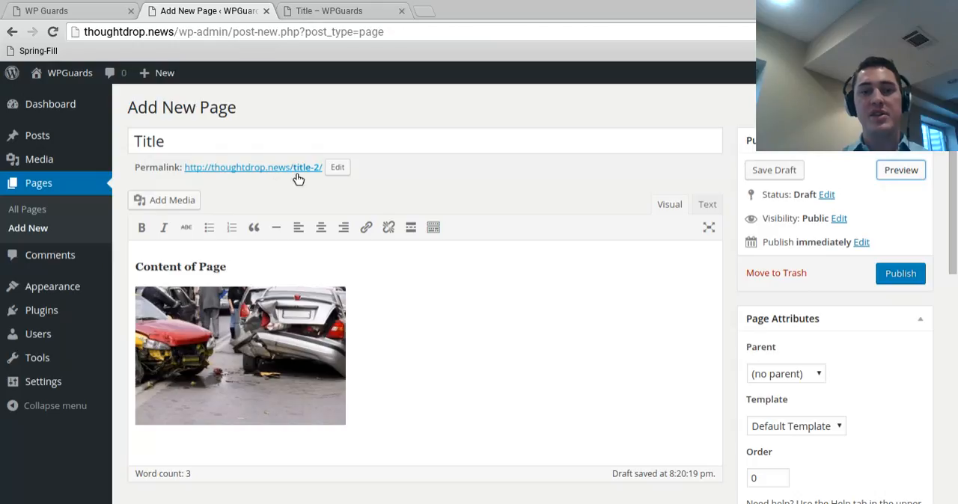
Step: Change the page's permalink slug to title-page
click(338, 169)
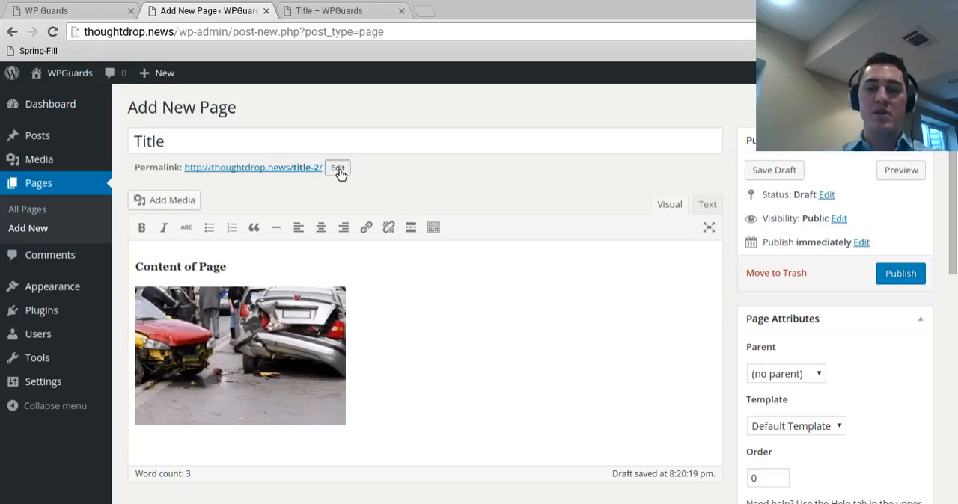
click(338, 168)
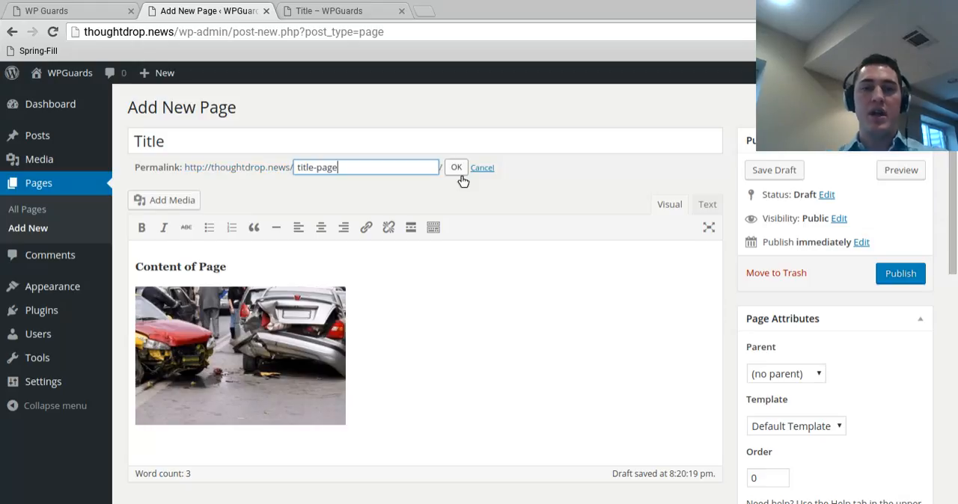
click(459, 172)
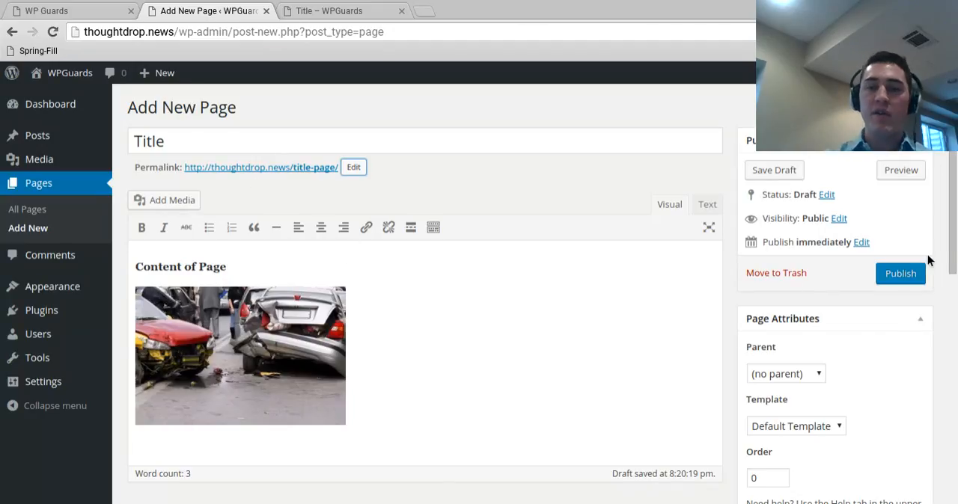
Step: Publish the page and open its permalink in a new browser tab
click(910, 277)
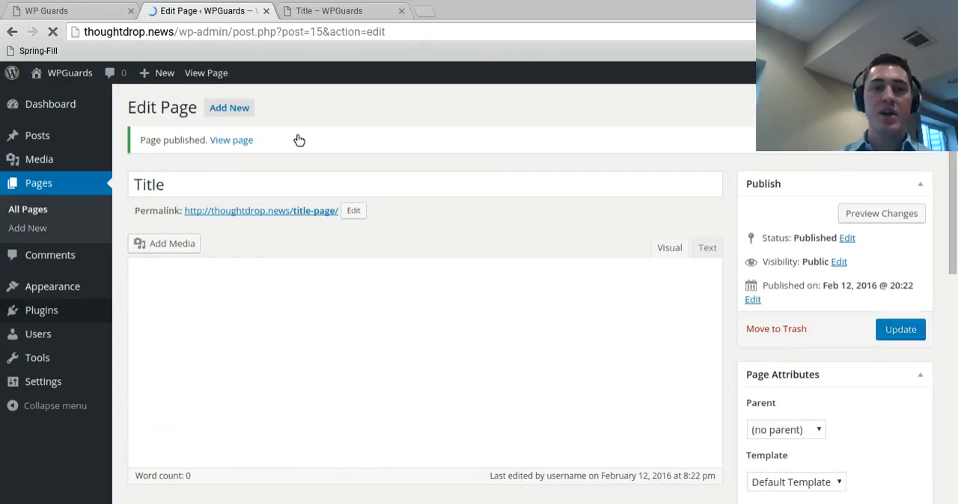
middle_click(297, 214)
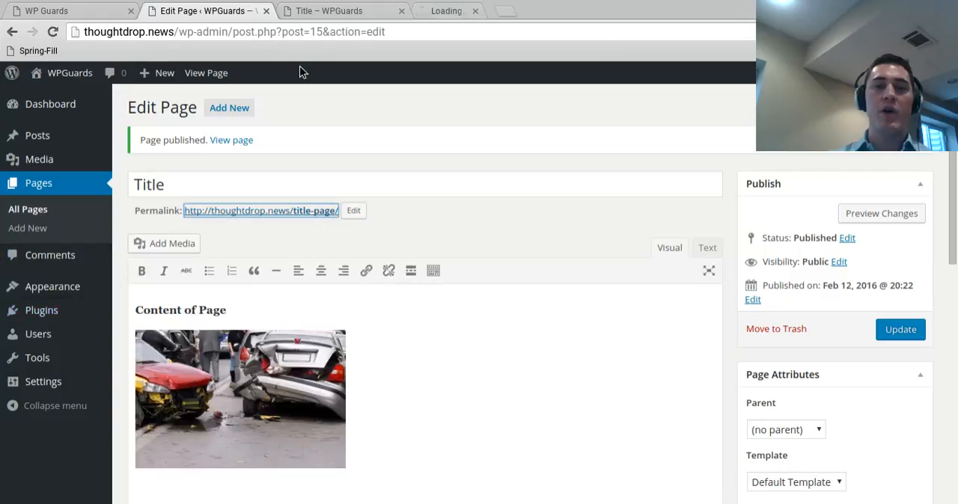
Step: Close the old preview tab, review the live published page from header to sidebar, and return to the page editor
click(434, 7)
click(405, 12)
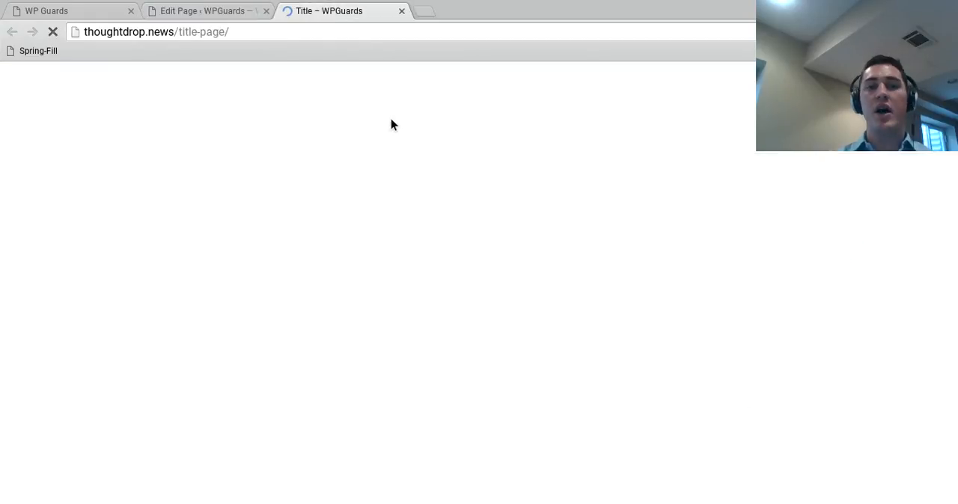
scroll(416, 285, down, 5)
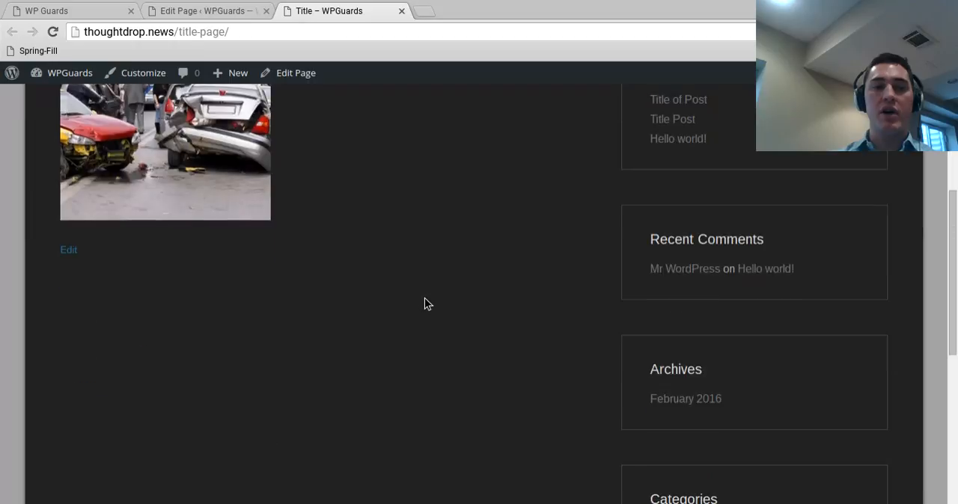
scroll(424, 304, up, 5)
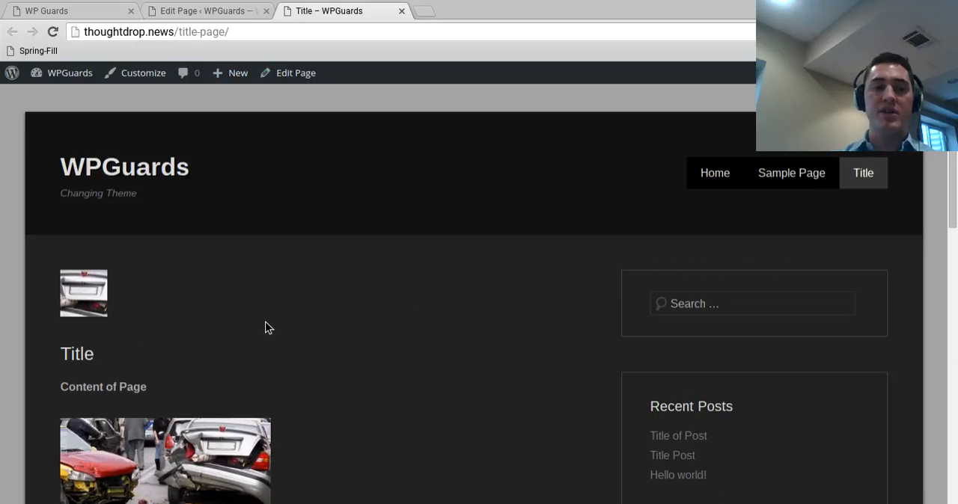
click(232, 11)
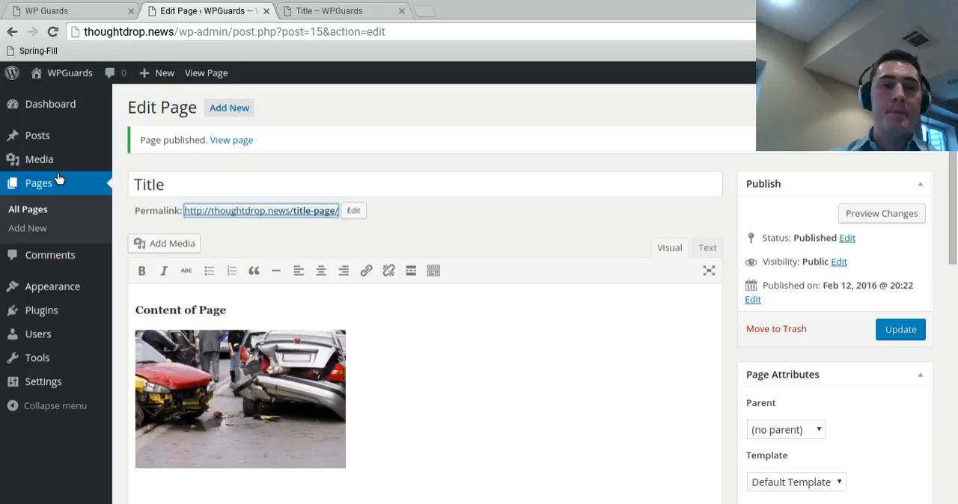
Step: Permanently delete the trashed pages "Title" and "Page Title" from the Pages trash
click(30, 213)
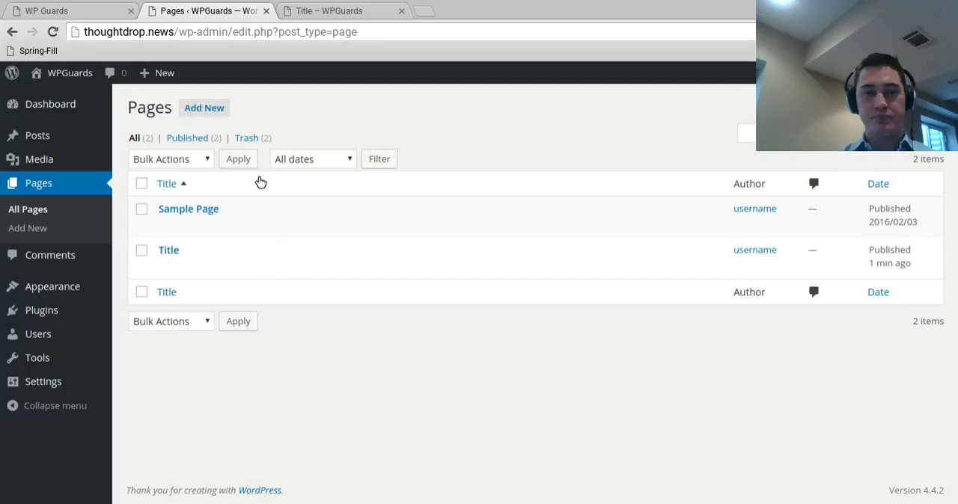
click(253, 137)
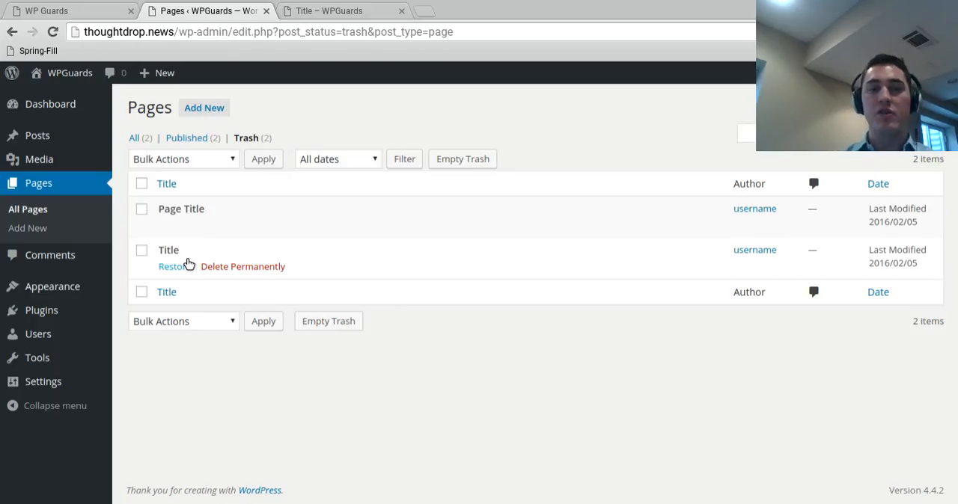
click(229, 271)
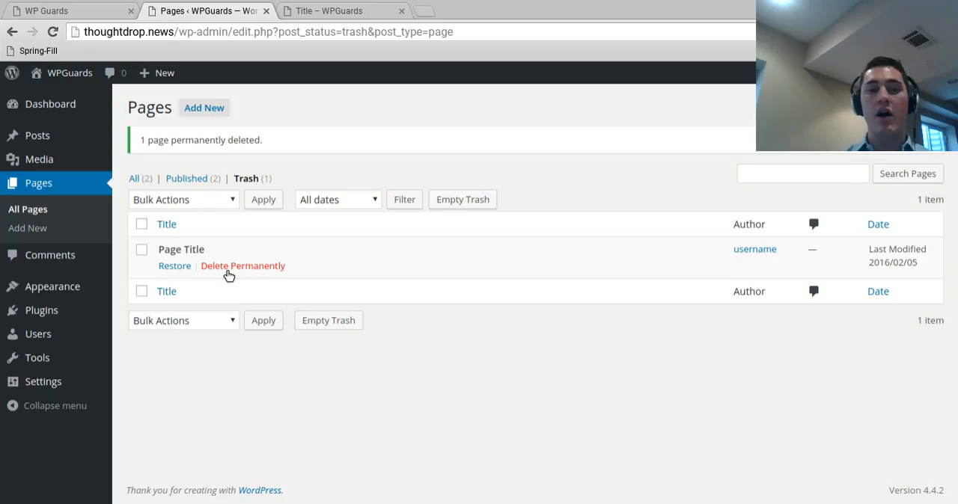
click(228, 271)
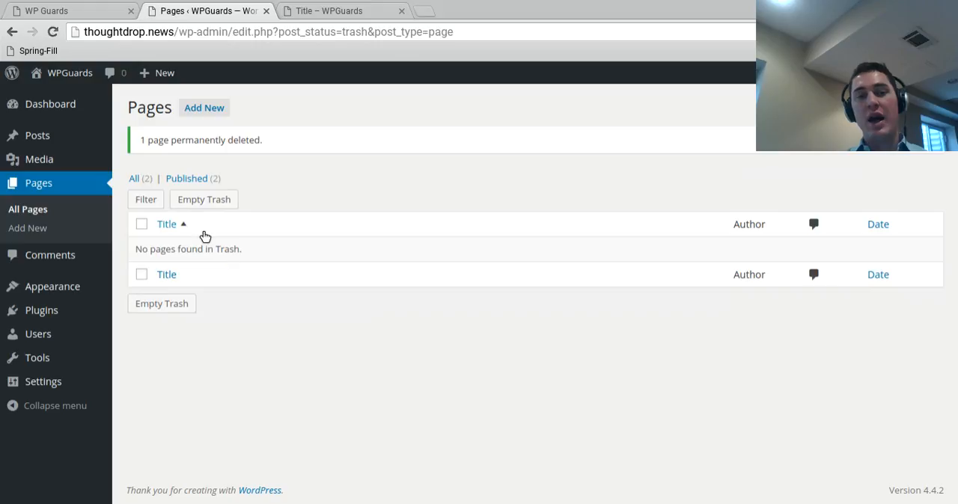
Step: Open Sample Page for editing from the list of all pages, look over its content and settings, and return to the list
click(146, 182)
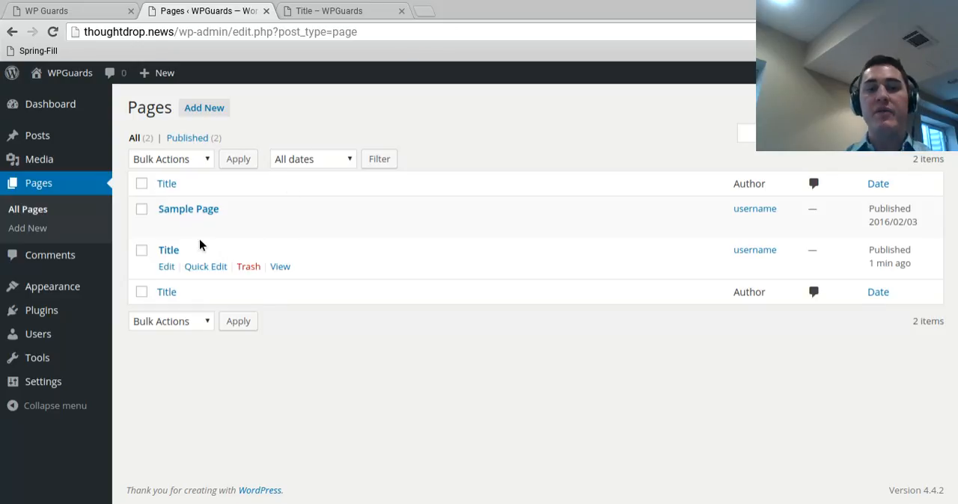
click(166, 226)
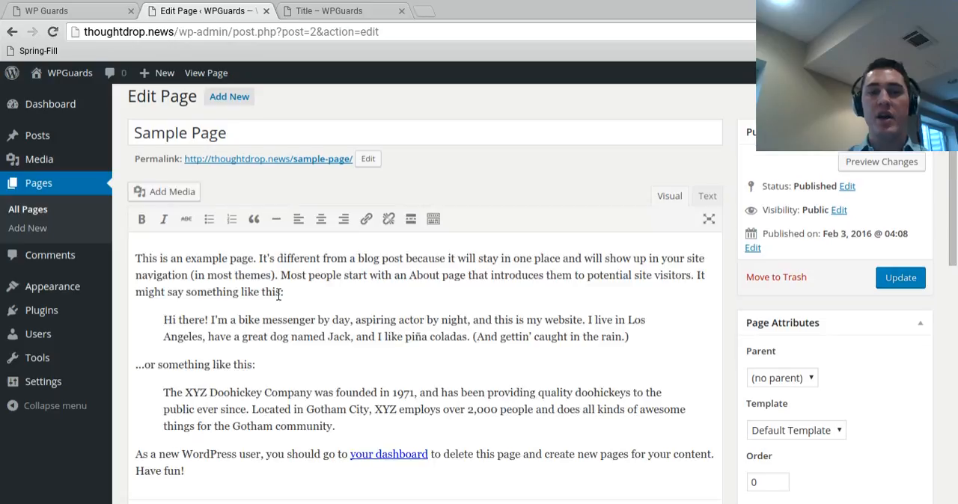
scroll(821, 376, down, 3)
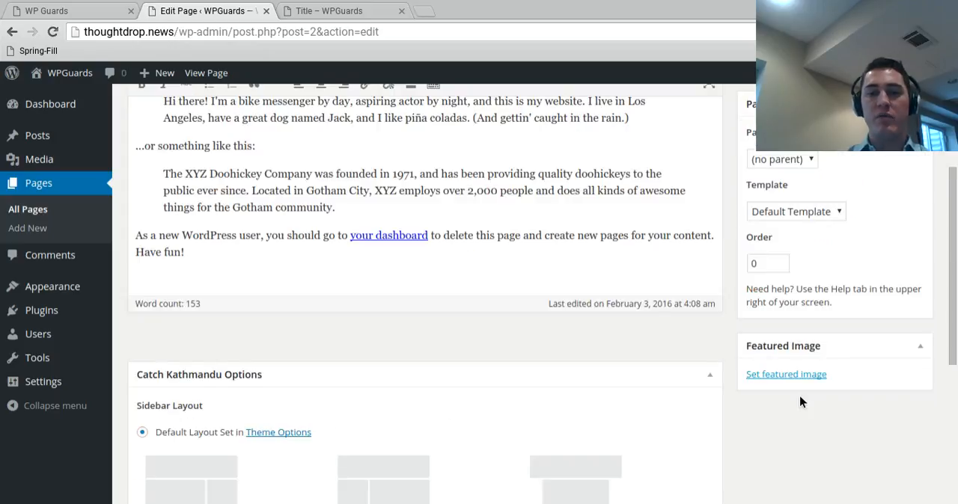
scroll(799, 396, up, 3)
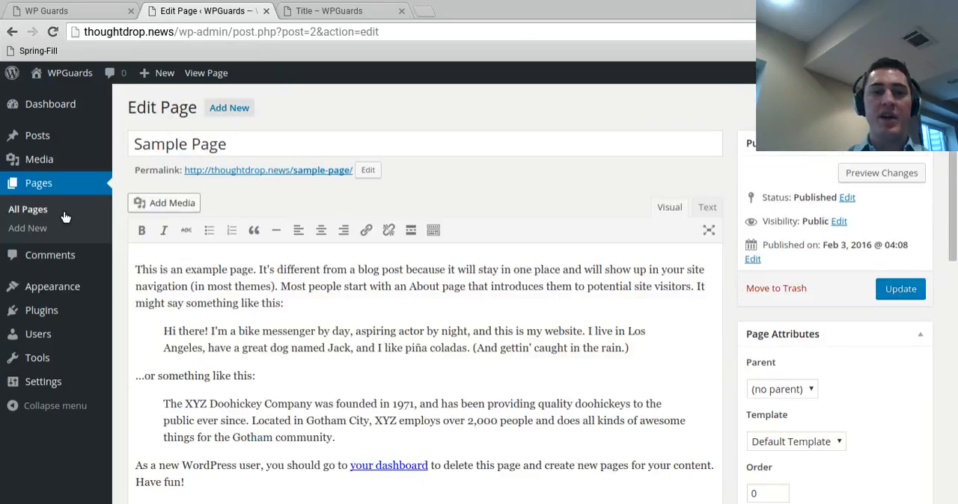
click(18, 213)
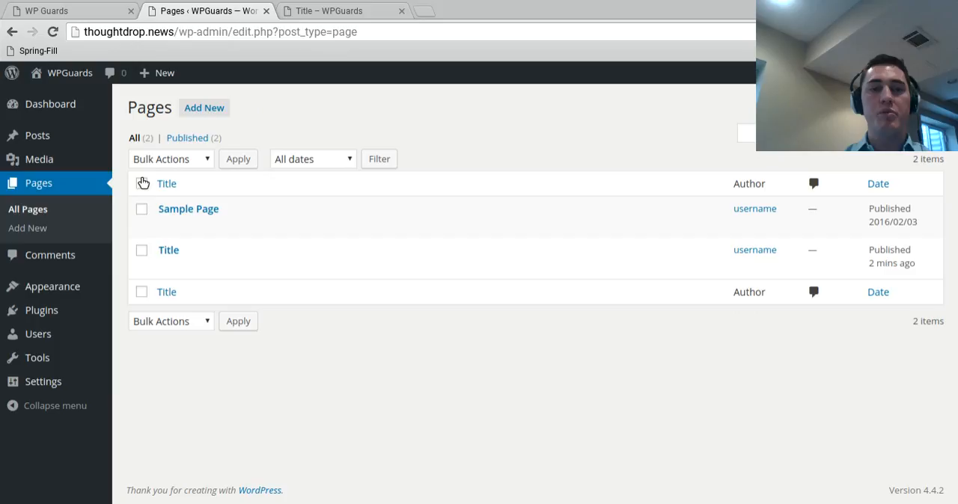
Step: Select all pages in the list for a bulk action and clear the selection again
click(141, 183)
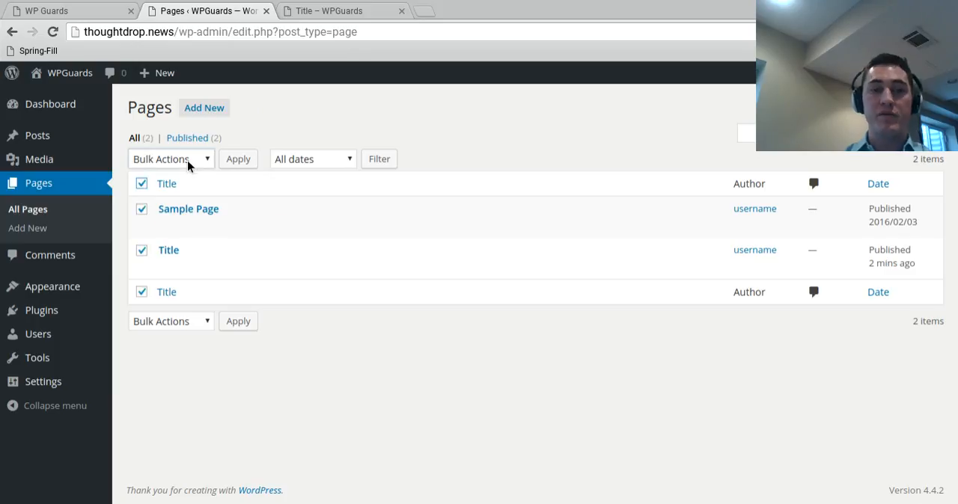
click(289, 160)
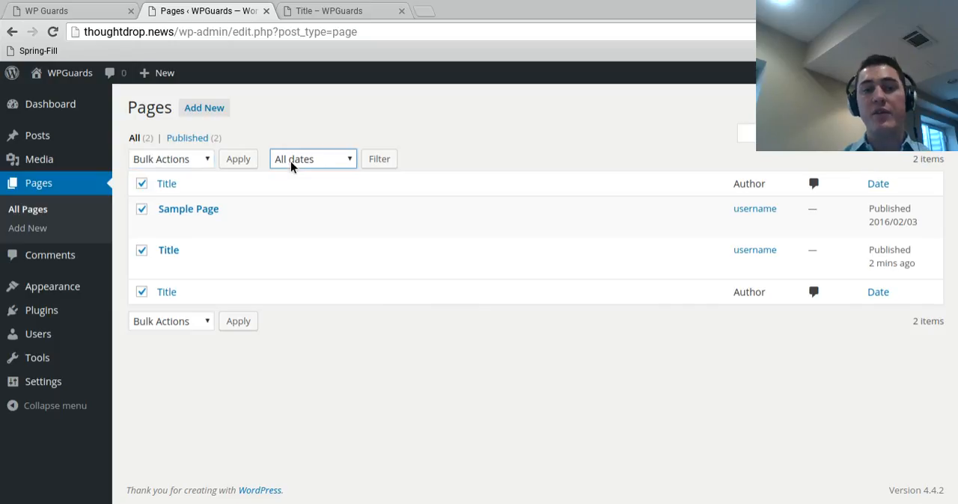
click(141, 183)
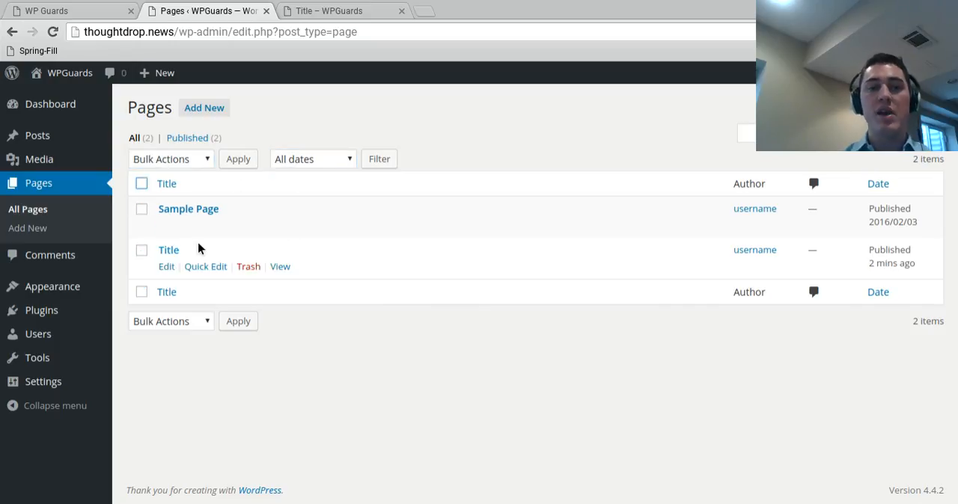
Step: Filter the pages list by the date February 2016
click(344, 159)
click(331, 188)
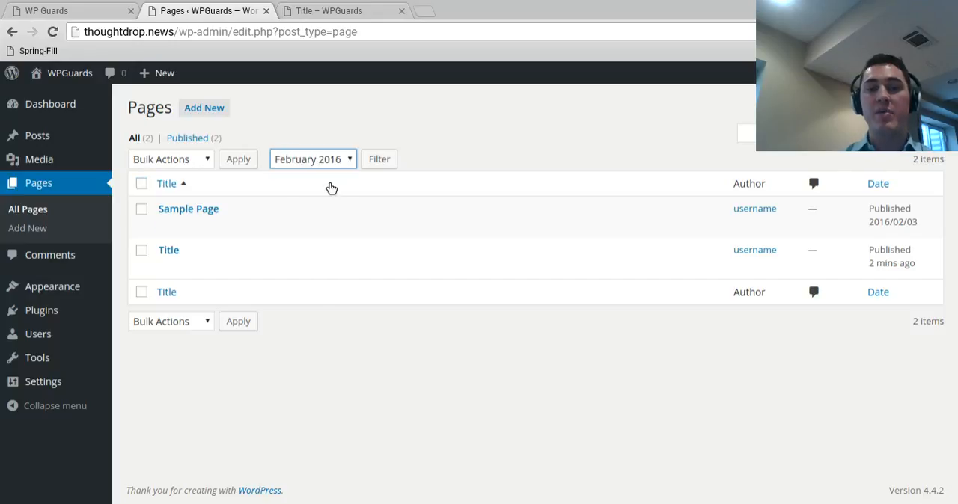
click(383, 161)
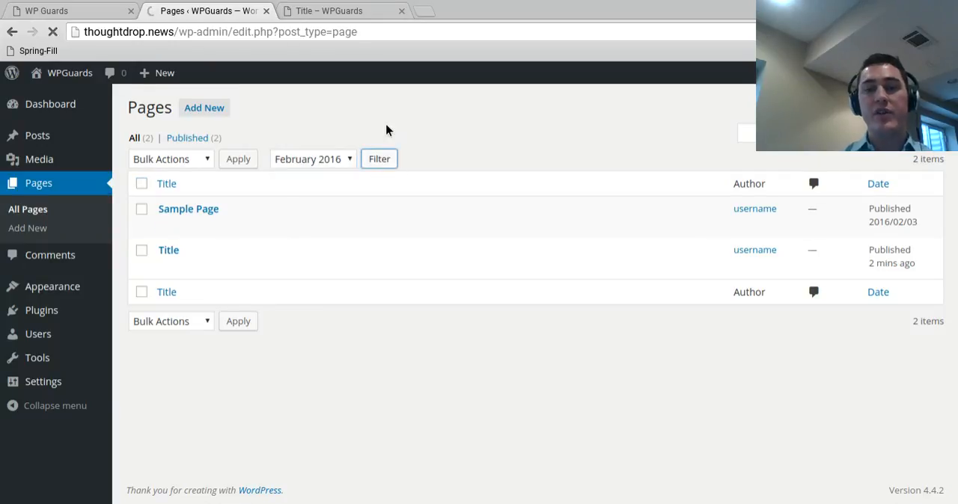